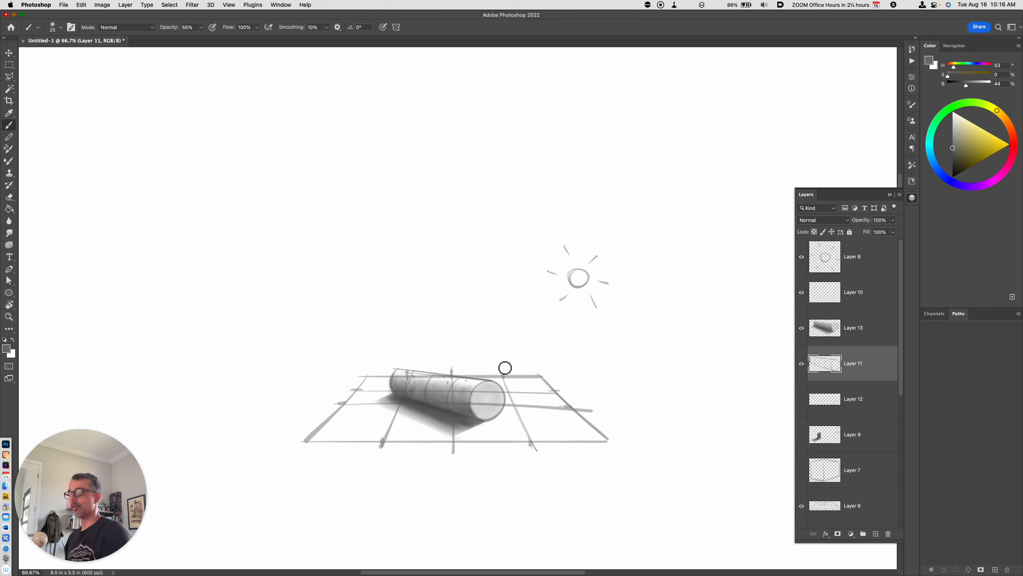
- Hide Layers 10, 11 and 13 and add a new layer directly beneath the sun layer
{"action": "left_click_drag", "start_coordinate": [801, 364], "coordinate": [802, 327]}
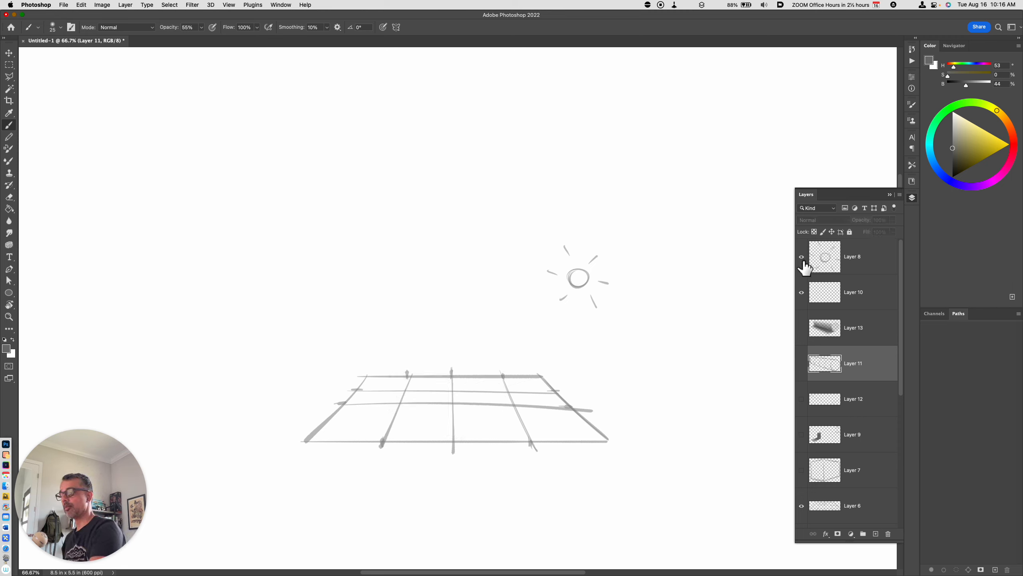
{"action": "left_click", "coordinate": [802, 292]}
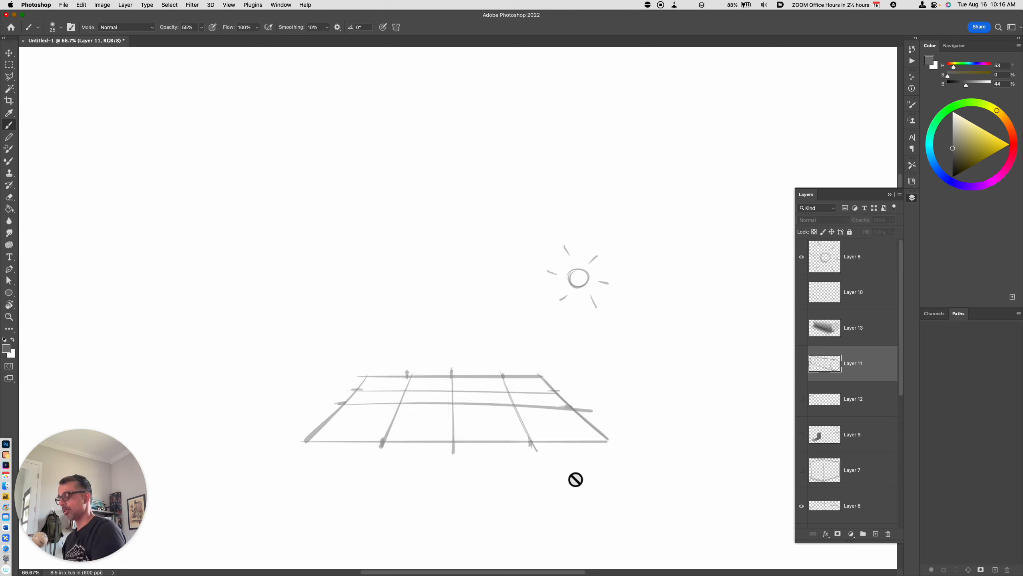
{"action": "key", "text": "alt+shift+super+n"}
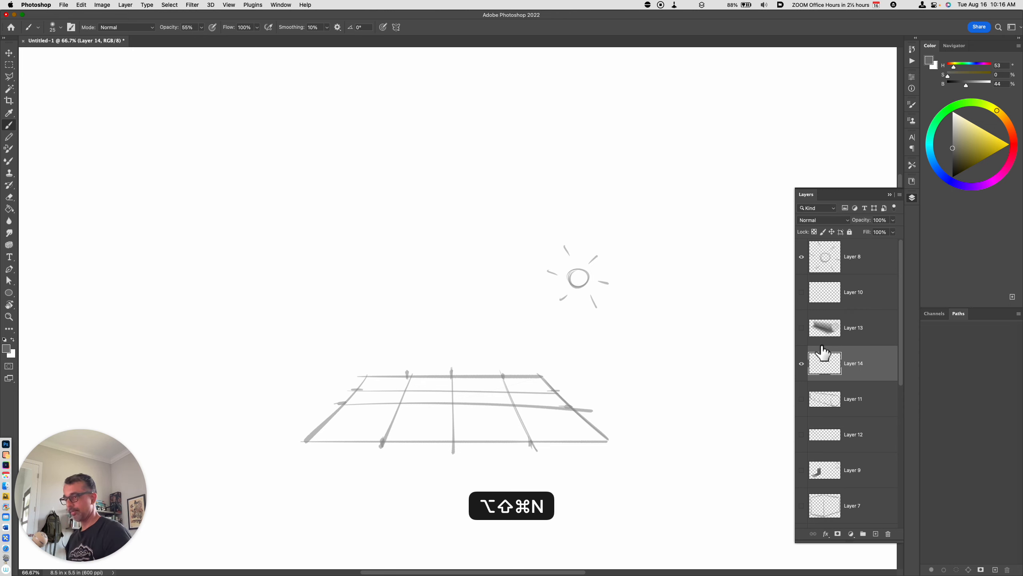
{"action": "left_click_drag", "start_coordinate": [861, 370], "coordinate": [862, 287]}
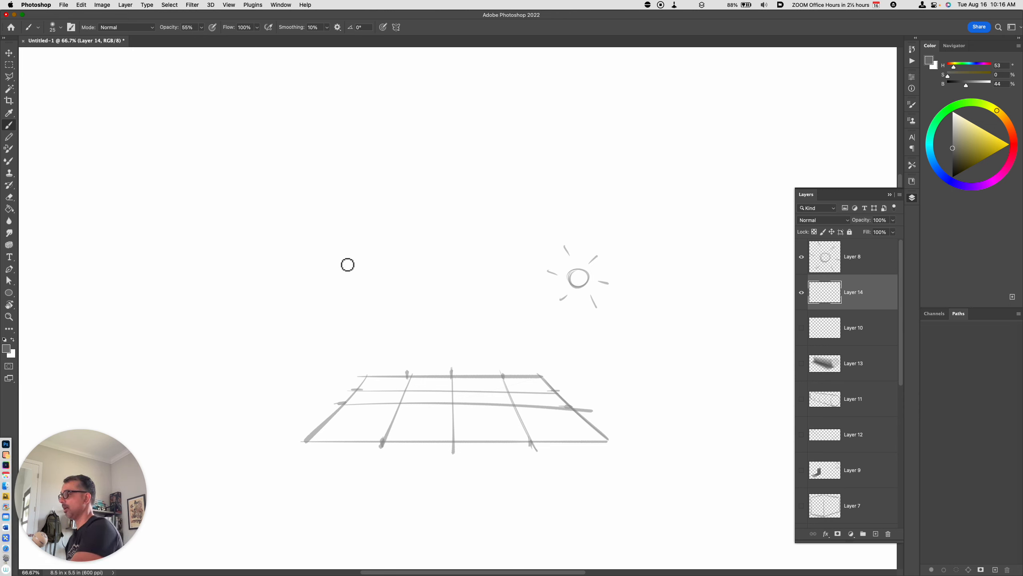
- Choose the 30 px KMS Pencil Brush and move the sun sketch on Layer 8 above the grid's left end
{"action": "left_click", "coordinate": [61, 27]}
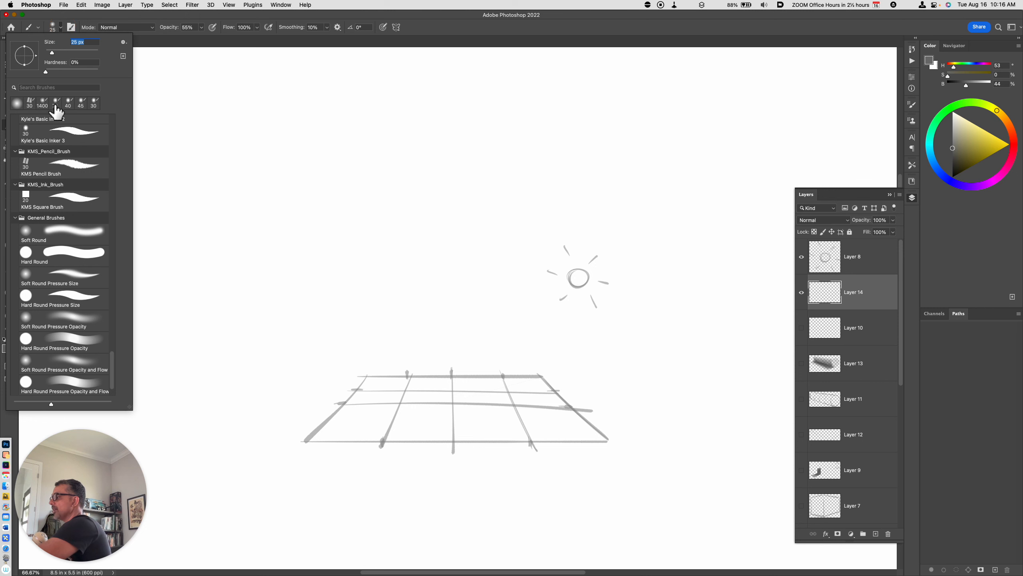
{"action": "left_click", "coordinate": [29, 103]}
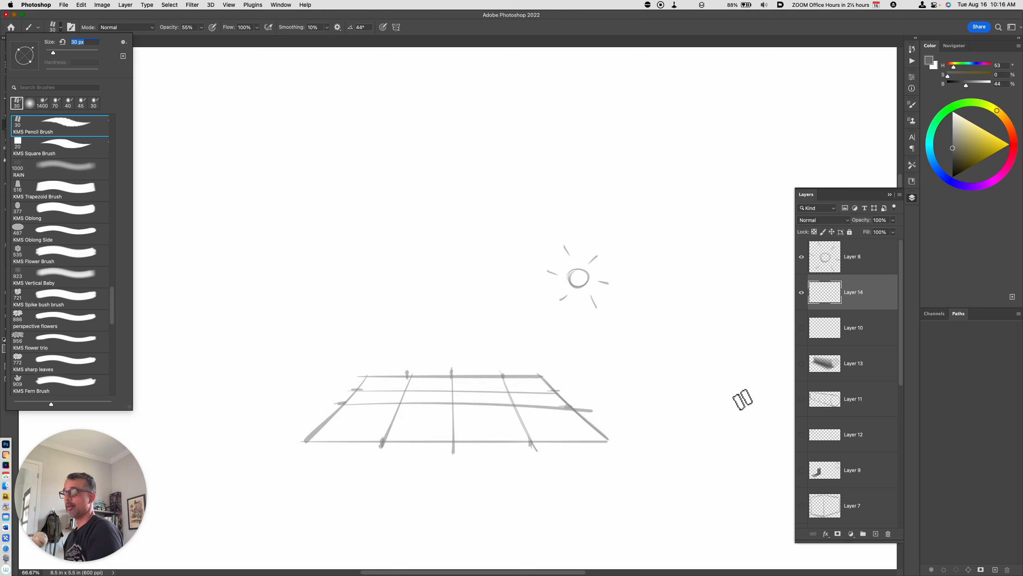
{"action": "left_click", "coordinate": [854, 260]}
{"action": "key", "text": "v"}
{"action": "mouse_move", "coordinate": [660, 310]}
{"action": "left_mouse_down"}
{"action": "mouse_move", "coordinate": [379, 298]}
{"action": "mouse_move", "coordinate": [380, 311]}
{"action": "left_mouse_up"}
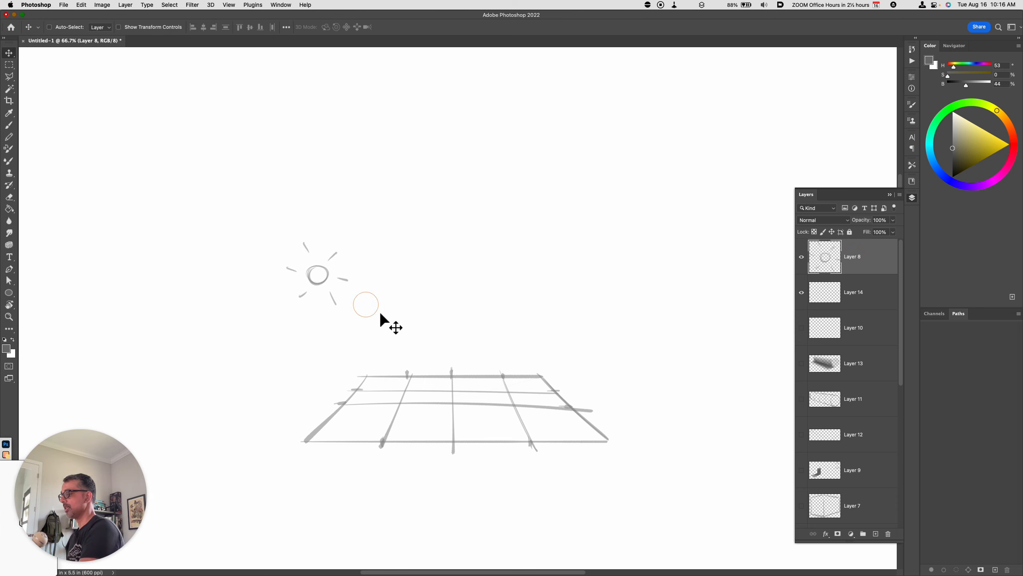
- Draw a flat ellipse on Layer 14 as the cone's base, right of the grid's center line
{"action": "left_click", "coordinate": [859, 296]}
{"action": "key", "text": "b"}
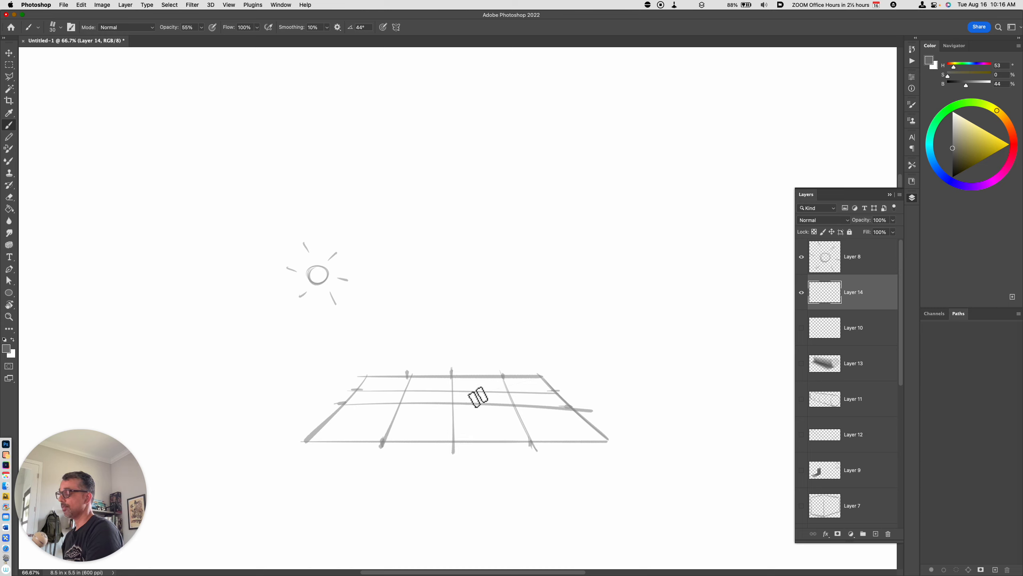
{"action": "mouse_move", "coordinate": [450, 403]}
{"action": "left_mouse_down"}
{"action": "mouse_move", "coordinate": [479, 328]}
{"action": "mouse_move", "coordinate": [530, 406]}
{"action": "left_mouse_up"}
{"action": "key", "text": "super+z"}
{"action": "key", "text": "super+z"}
{"action": "left_click_drag", "start_coordinate": [468, 405], "coordinate": [521, 402]}
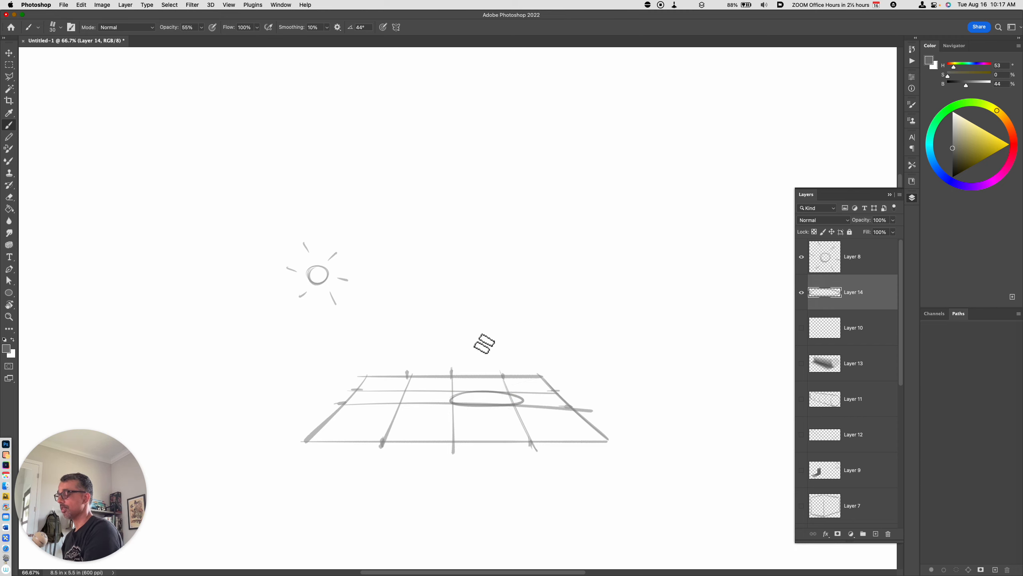
- Draw two straight sides from an apex centered above the ellipse down to its left and right ends
{"action": "left_click_drag", "start_coordinate": [481, 326], "coordinate": [452, 401]}
{"action": "left_click_drag", "start_coordinate": [482, 326], "coordinate": [523, 401]}
{"action": "key", "text": "super+z"}
{"action": "key", "text": "super+z"}
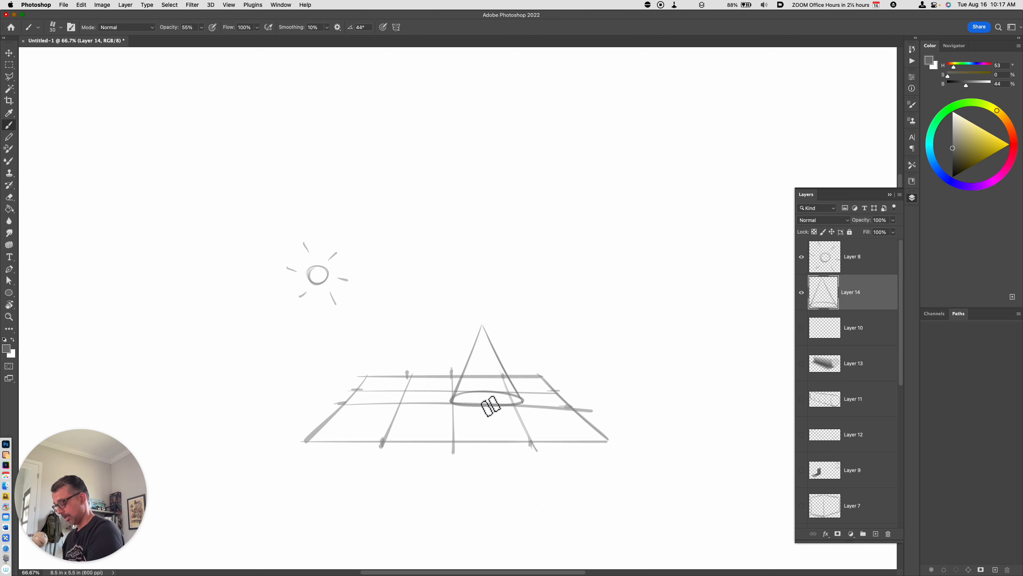
- Lasso and cut small gaps out of the base ellipse's rear arc to make it a dashed line
{"action": "key", "text": "l"}
{"action": "left_click_drag", "start_coordinate": [461, 399], "coordinate": [526, 411]}
{"action": "key", "text": "super+x"}
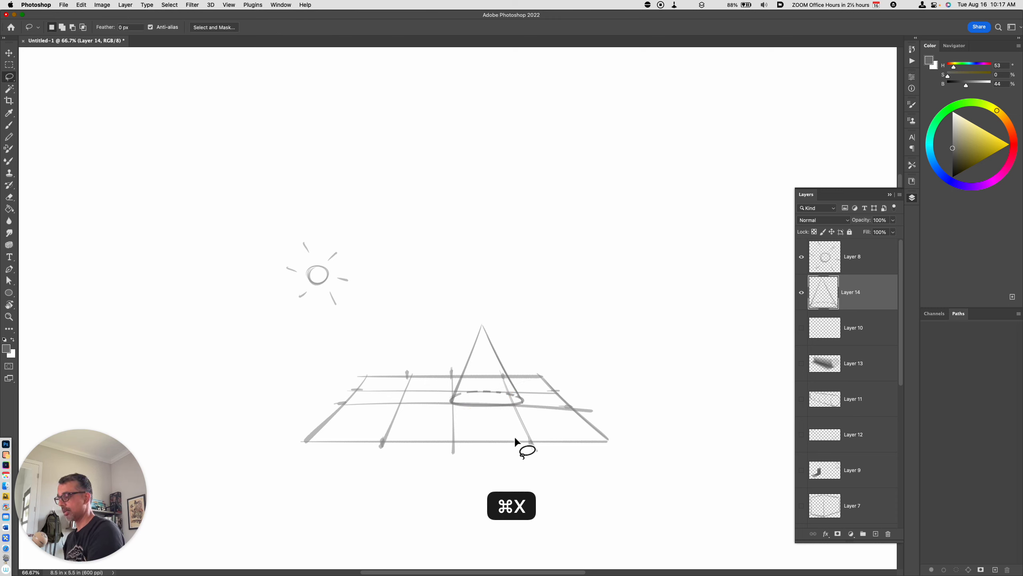
- Brush two curved contour lines across the cone, one near the apex and one at mid-height
{"action": "key", "text": "b"}
{"action": "key", "text": "super+z"}
{"action": "mouse_move", "coordinate": [464, 368]}
{"action": "left_mouse_down"}
{"action": "mouse_move", "coordinate": [505, 367]}
{"action": "mouse_move", "coordinate": [496, 350]}
{"action": "left_mouse_up"}
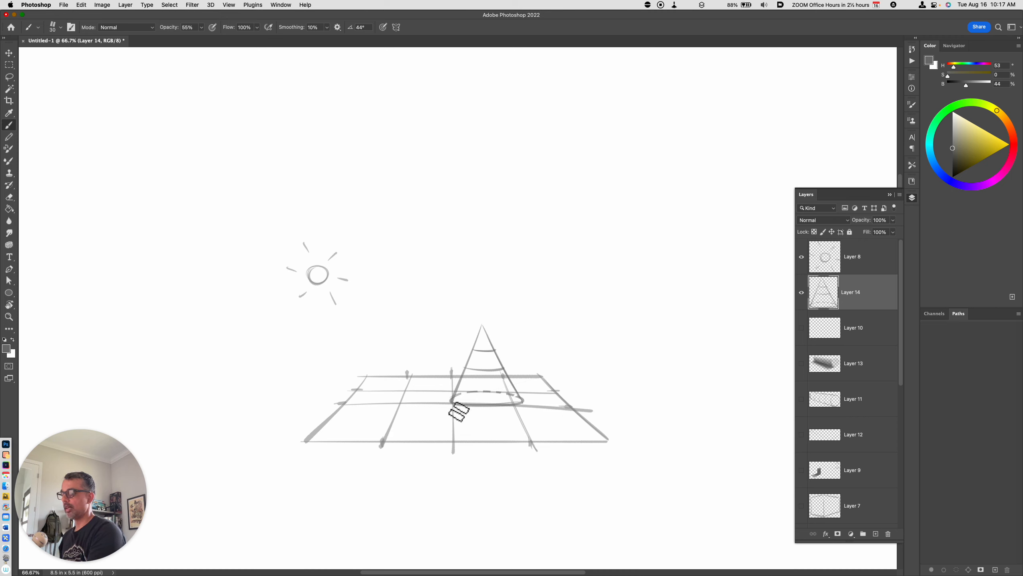
- Add a new layer and draw a thin shading guide line from the cone's apex down to its base
{"action": "key", "text": "alt+shift+super+n"}
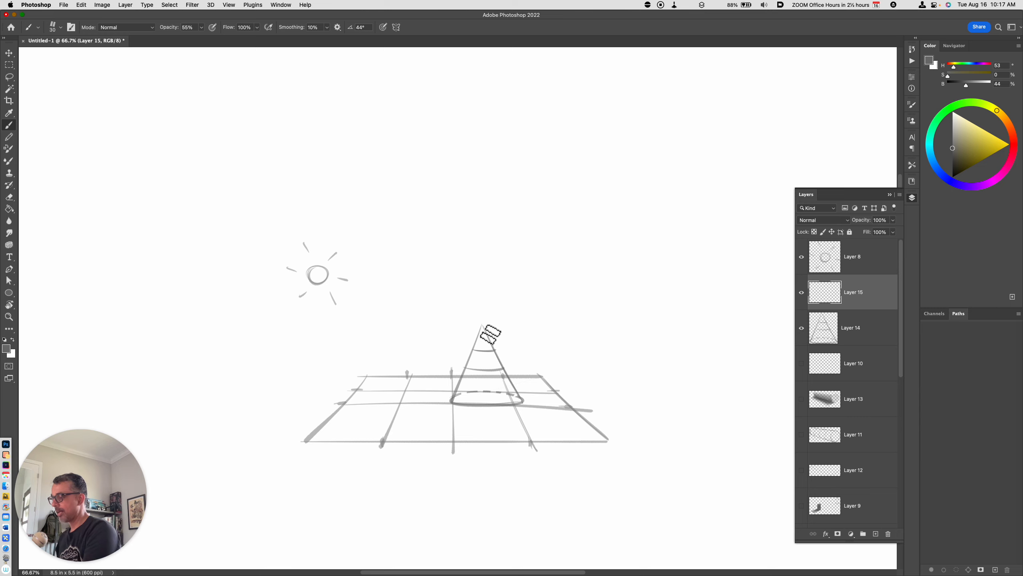
{"action": "left_click_drag", "start_coordinate": [483, 326], "coordinate": [477, 393]}
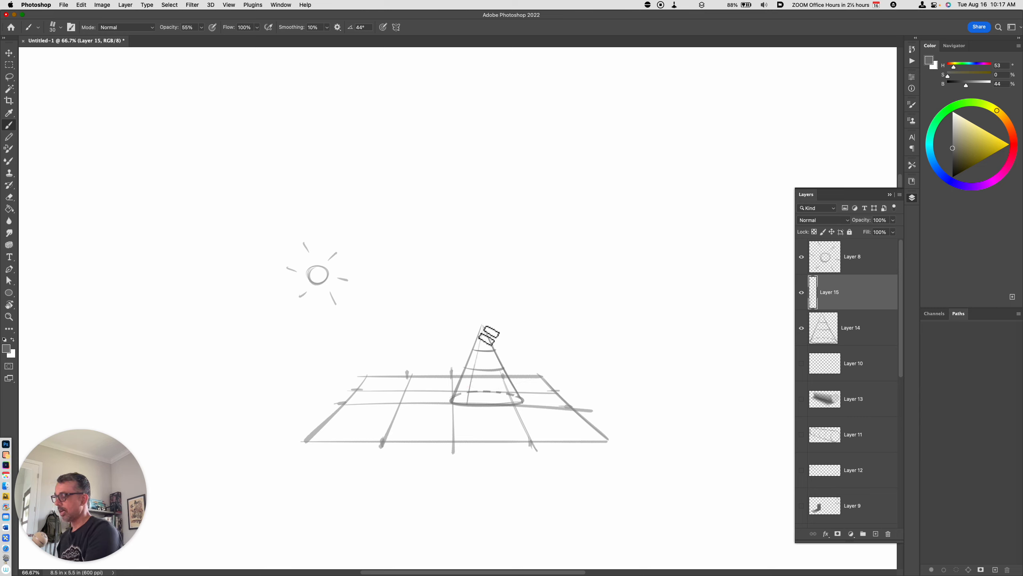
{"action": "left_click_drag", "start_coordinate": [484, 330], "coordinate": [469, 404]}
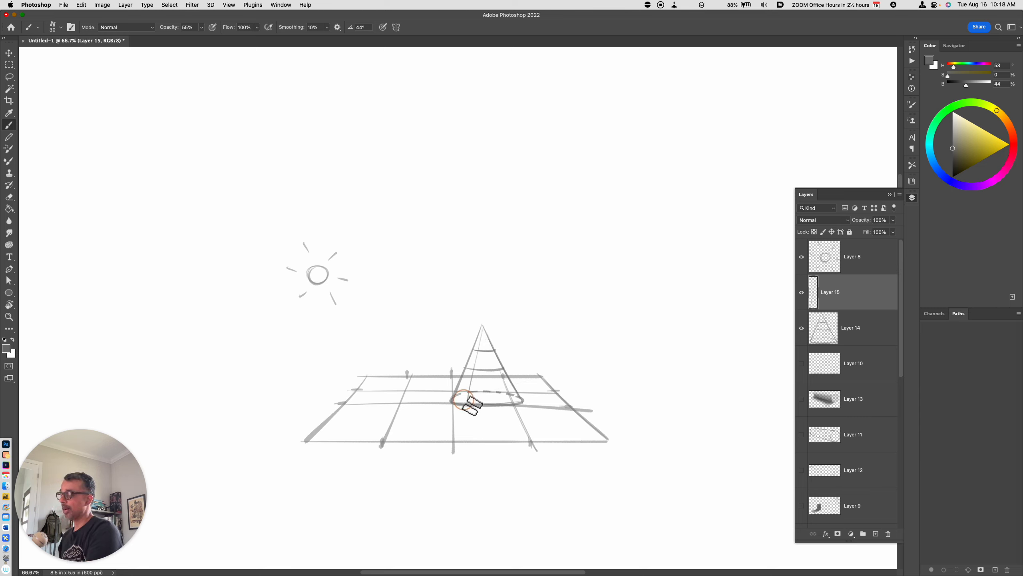
{"action": "left_click_drag", "start_coordinate": [474, 348], "coordinate": [497, 350]}
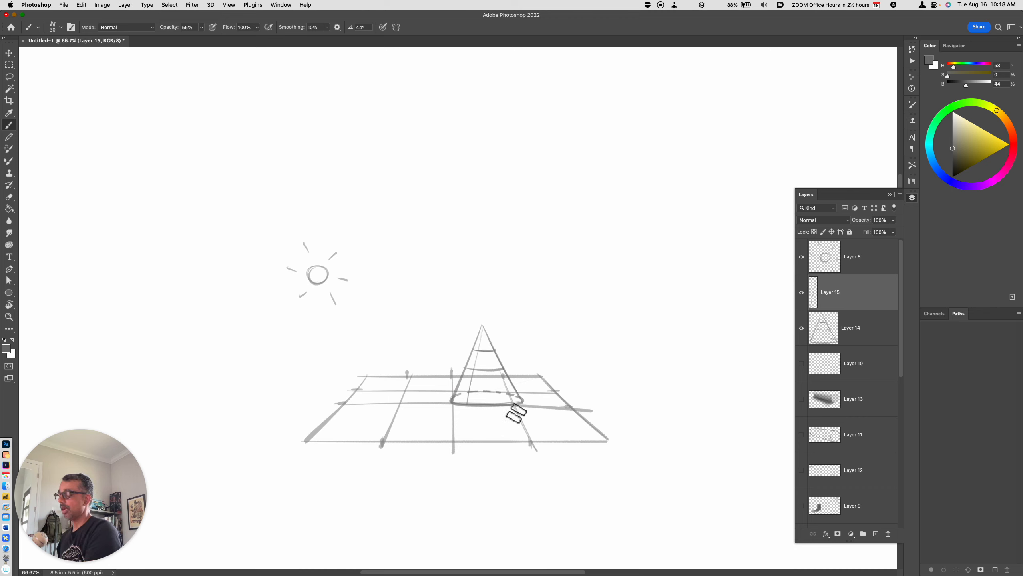
- Draw two cast-shadow guide lines from the base's edges, converging beyond the grid's front-right corner away from the sun
{"action": "left_click_drag", "start_coordinate": [456, 406], "coordinate": [604, 436]}
{"action": "key", "text": "super+z"}
{"action": "left_click_drag", "start_coordinate": [455, 405], "coordinate": [637, 435]}
{"action": "mouse_move", "coordinate": [519, 396]}
{"action": "left_mouse_down"}
{"action": "mouse_move", "coordinate": [669, 444]}
{"action": "mouse_move", "coordinate": [602, 415]}
{"action": "mouse_move", "coordinate": [592, 418]}
{"action": "mouse_move", "coordinate": [662, 443]}
{"action": "left_mouse_up"}
{"action": "key", "text": "super+z"}
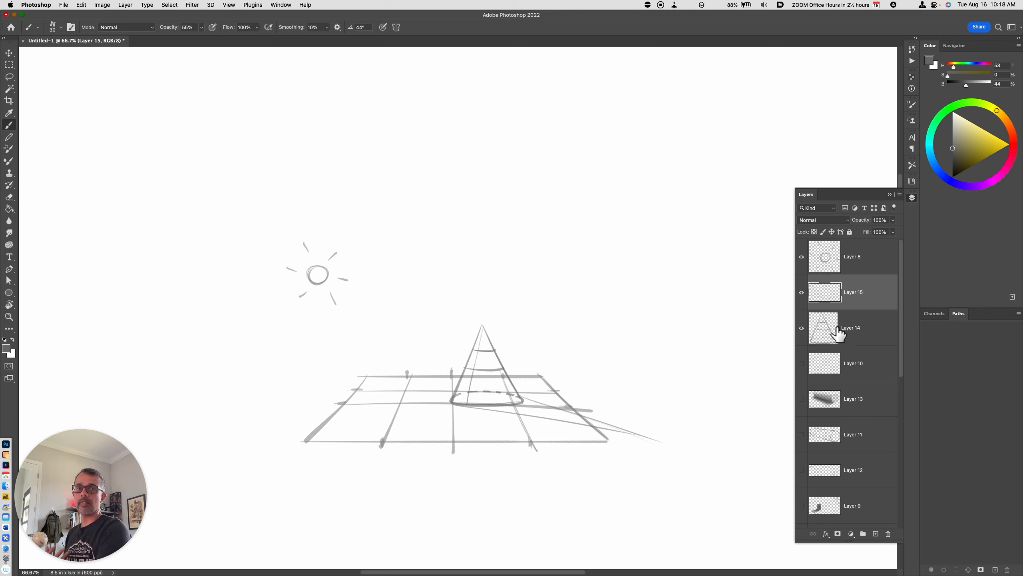
- Toggle Layer 15 off and on, add a new layer above it, and choose the soft 30 px brush with 0% hardness
{"action": "left_click", "coordinate": [801, 294]}
{"action": "left_click", "coordinate": [801, 293]}
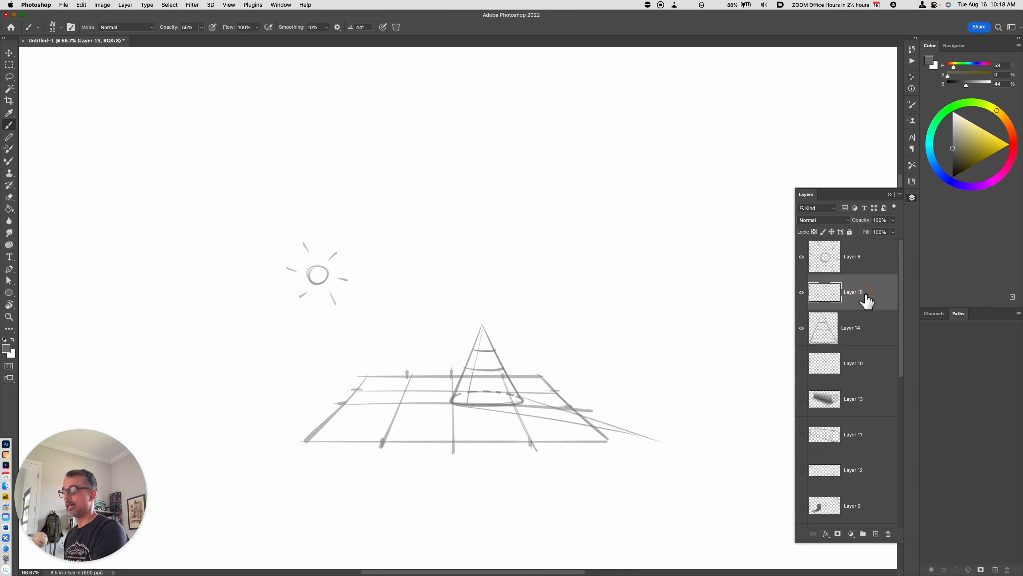
{"action": "key", "text": "alt+shift+super+n"}
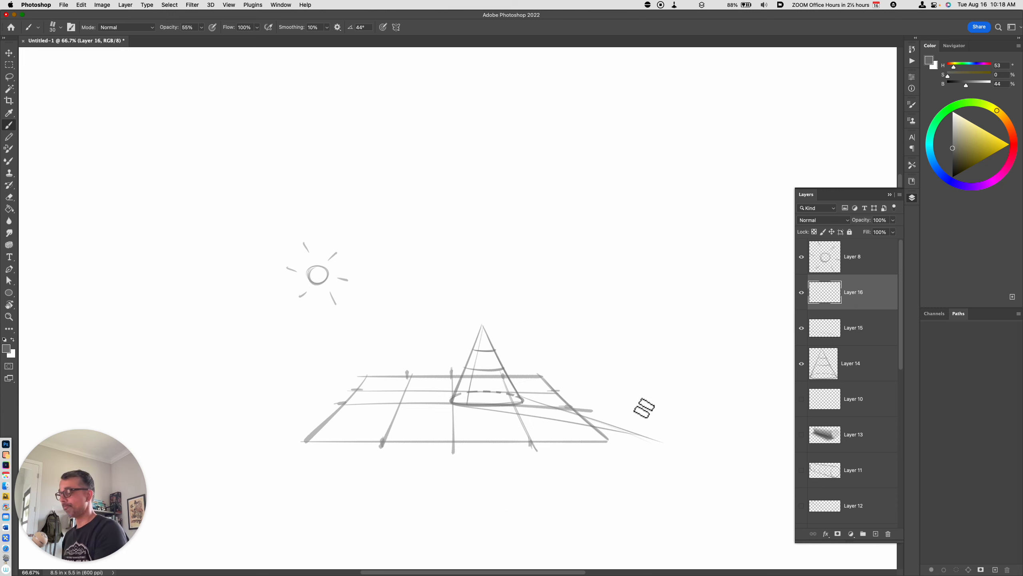
{"action": "left_click", "coordinate": [61, 28]}
{"action": "left_click", "coordinate": [30, 104]}
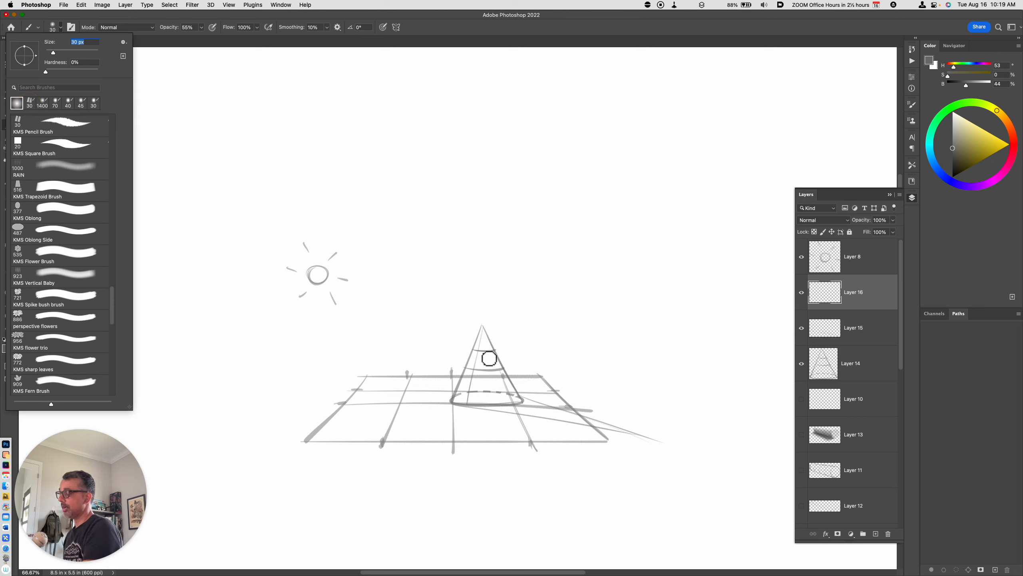
- Shade the cone in gray from apex to base, building up darker tone on the side away from the sun
{"action": "left_click", "coordinate": [483, 338]}
{"action": "mouse_move", "coordinate": [485, 352]}
{"action": "left_mouse_down"}
{"action": "mouse_move", "coordinate": [484, 343]}
{"action": "mouse_move", "coordinate": [475, 409]}
{"action": "mouse_move", "coordinate": [489, 334]}
{"action": "mouse_move", "coordinate": [482, 398]}
{"action": "mouse_move", "coordinate": [493, 392]}
{"action": "mouse_move", "coordinate": [504, 408]}
{"action": "left_mouse_up"}
{"action": "left_click_drag", "start_coordinate": [495, 368], "coordinate": [510, 403]}
{"action": "mouse_move", "coordinate": [489, 339]}
{"action": "left_mouse_down"}
{"action": "mouse_move", "coordinate": [520, 409]}
{"action": "mouse_move", "coordinate": [492, 342]}
{"action": "mouse_move", "coordinate": [498, 413]}
{"action": "mouse_move", "coordinate": [489, 342]}
{"action": "mouse_move", "coordinate": [491, 393]}
{"action": "left_mouse_up"}
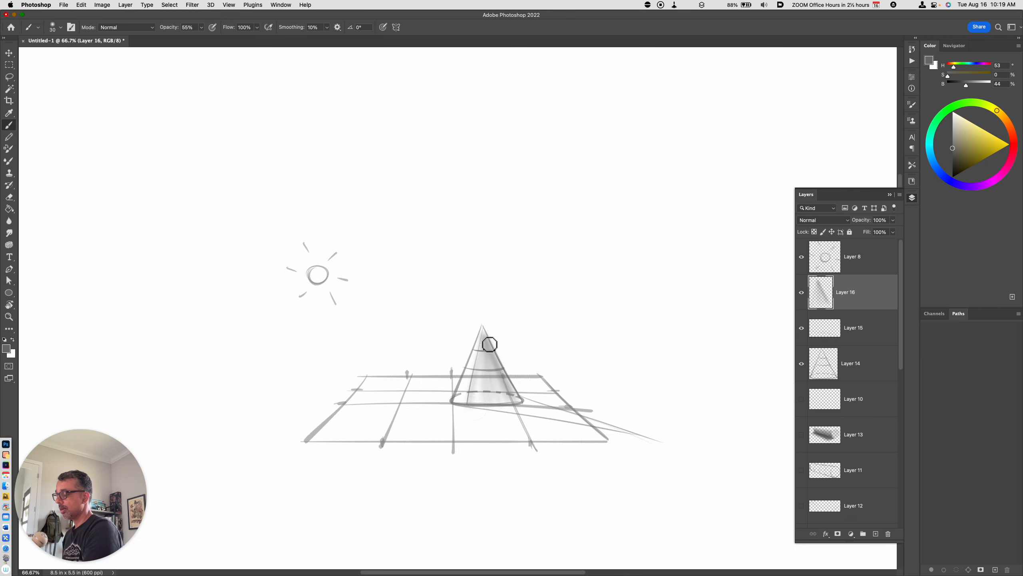
{"action": "mouse_move", "coordinate": [486, 345]}
{"action": "left_mouse_down"}
{"action": "mouse_move", "coordinate": [477, 413]}
{"action": "mouse_move", "coordinate": [489, 339]}
{"action": "mouse_move", "coordinate": [478, 407]}
{"action": "mouse_move", "coordinate": [494, 353]}
{"action": "left_mouse_up"}
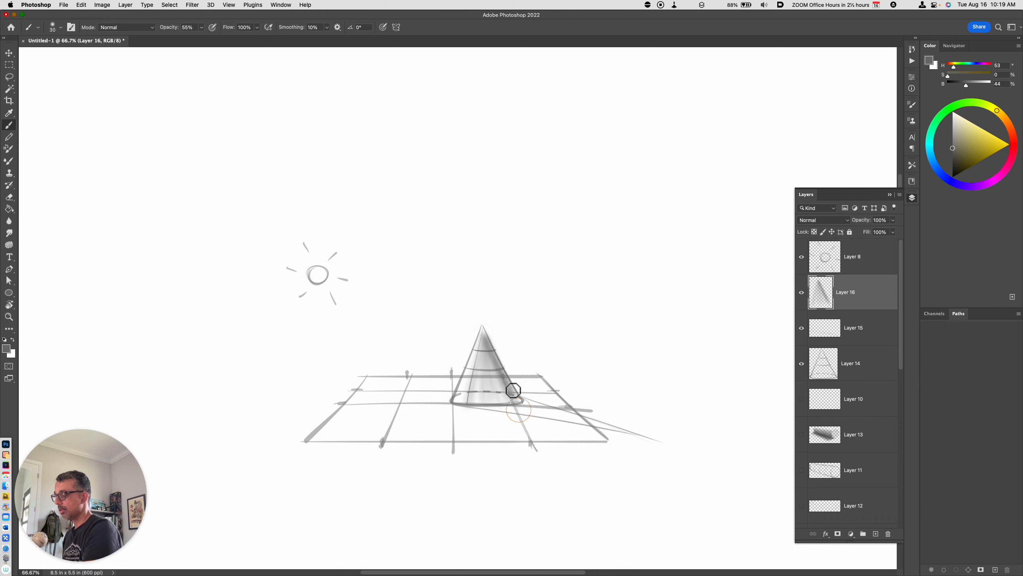
{"action": "left_click_drag", "start_coordinate": [489, 332], "coordinate": [490, 337]}
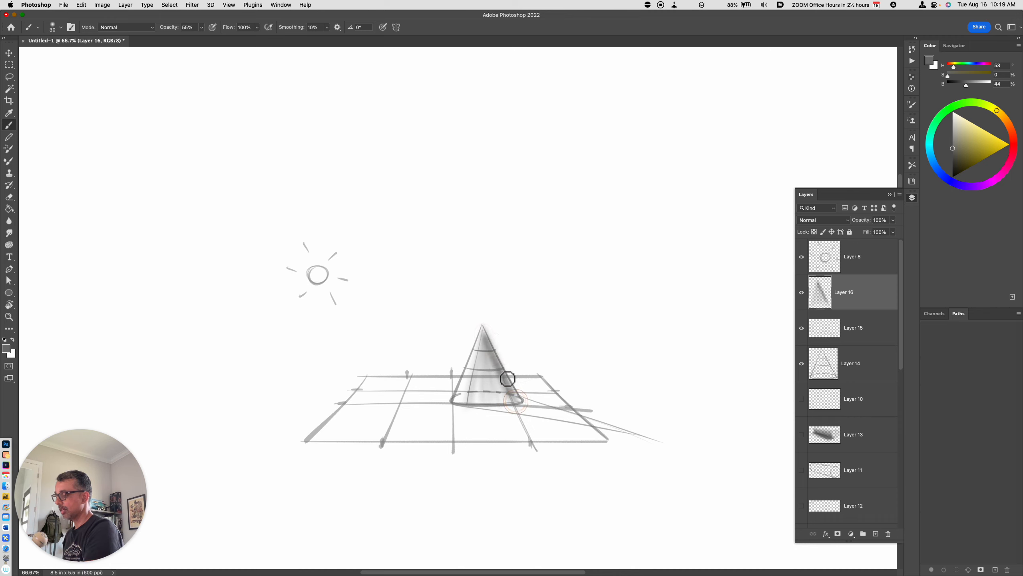
{"action": "left_click_drag", "start_coordinate": [513, 390], "coordinate": [517, 398]}
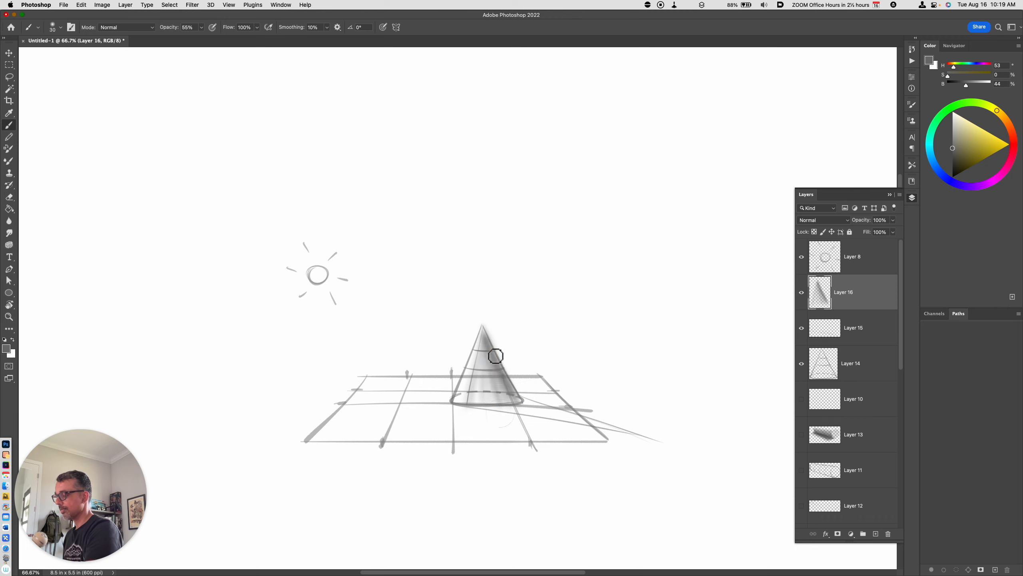
- Deepen the cone's shaded side with black at 5% brightness and blend the transition with gray at 40% brightness
{"action": "left_click", "coordinate": [953, 173]}
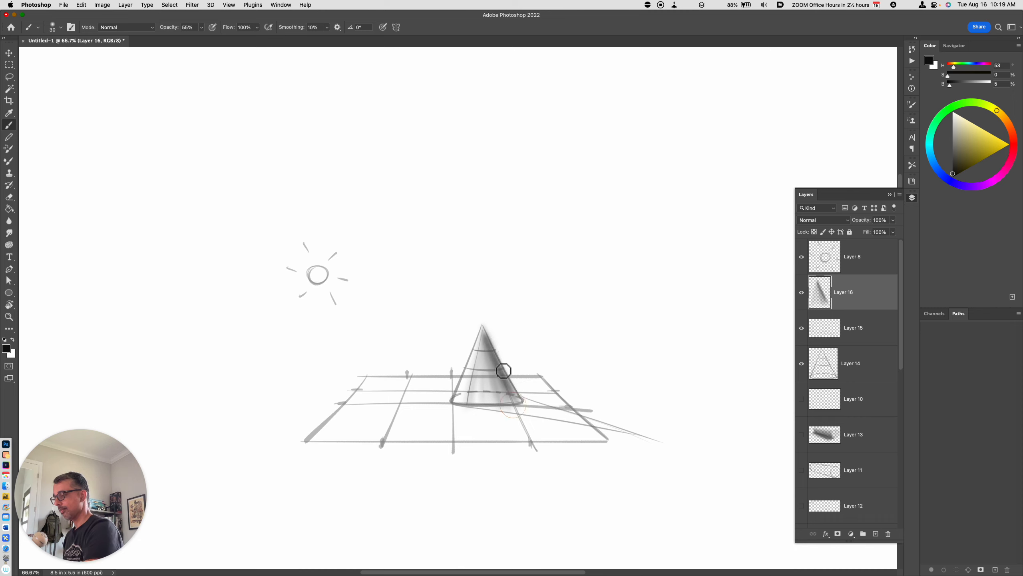
{"action": "left_click", "coordinate": [953, 151]}
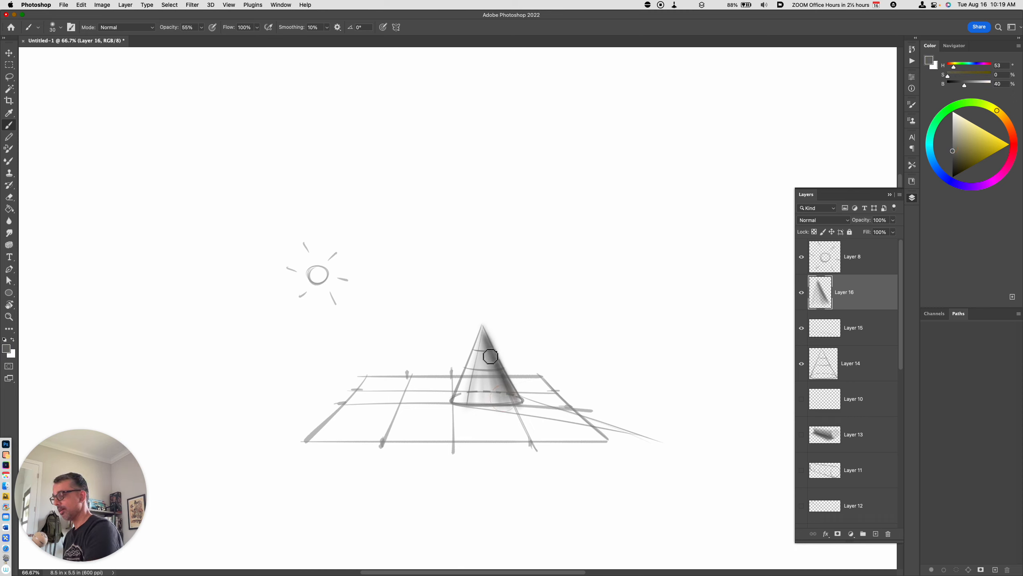
{"action": "mouse_move", "coordinate": [487, 358]}
{"action": "left_mouse_down"}
{"action": "mouse_move", "coordinate": [495, 411]}
{"action": "mouse_move", "coordinate": [494, 370]}
{"action": "left_mouse_up"}
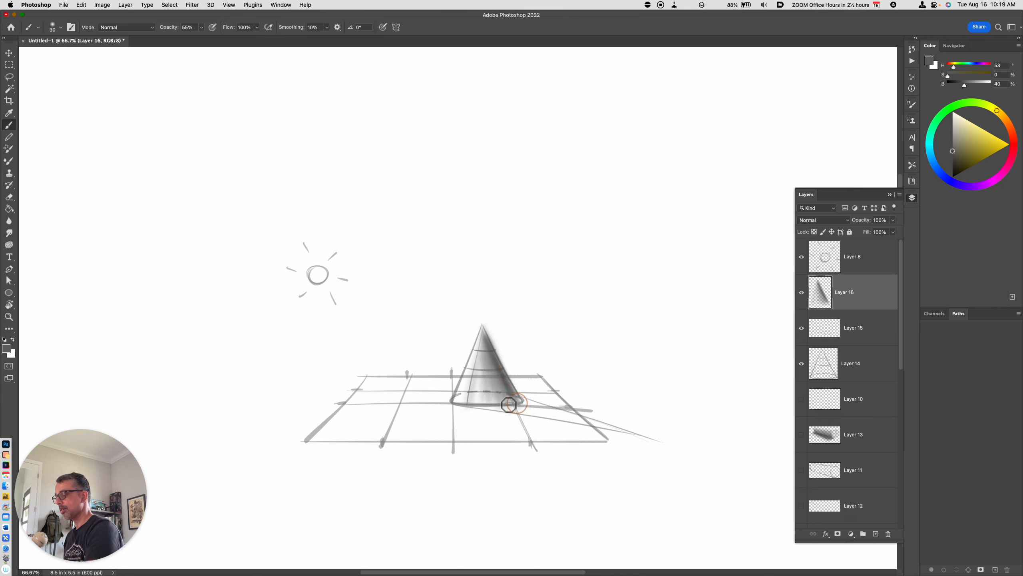
{"action": "mouse_move", "coordinate": [498, 367]}
{"action": "left_mouse_down"}
{"action": "mouse_move", "coordinate": [512, 414]}
{"action": "mouse_move", "coordinate": [489, 337]}
{"action": "mouse_move", "coordinate": [495, 370]}
{"action": "left_mouse_up"}
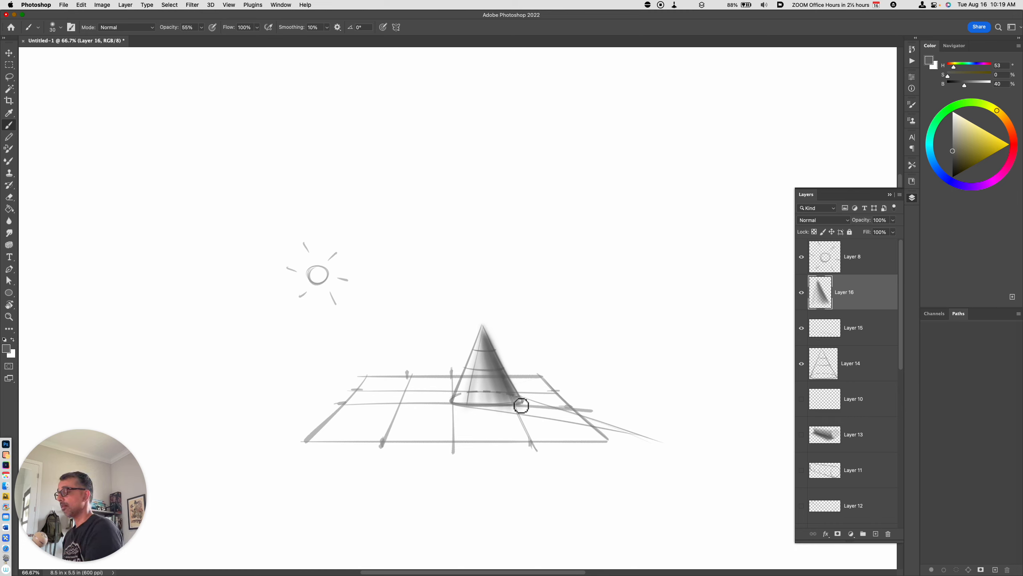
- Darken the cone's shaded edge with 15% brightness gray and soften the tone inward with a 40 px brush
{"action": "left_click", "coordinate": [953, 167]}
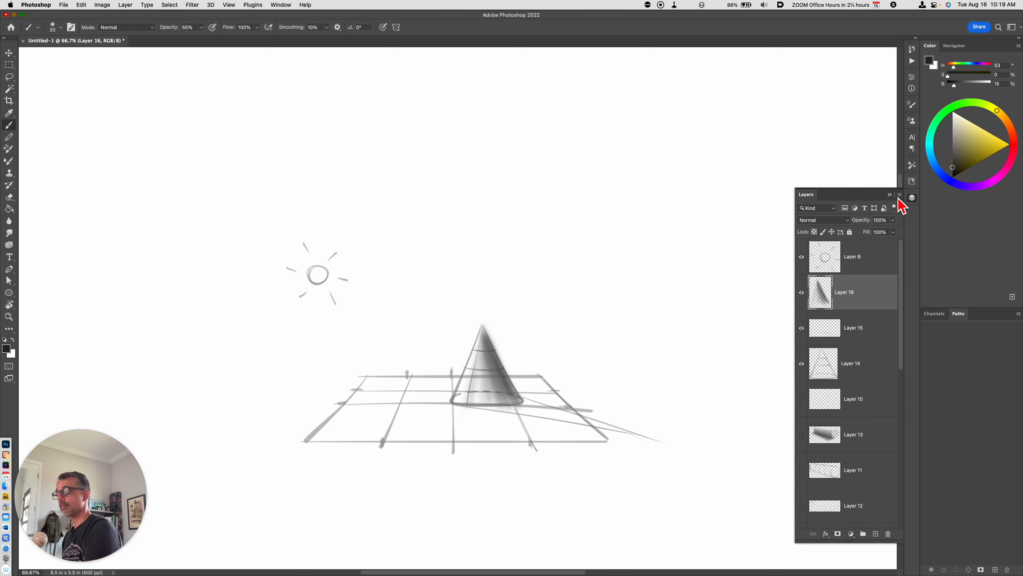
{"action": "left_click_drag", "start_coordinate": [513, 382], "coordinate": [506, 373]}
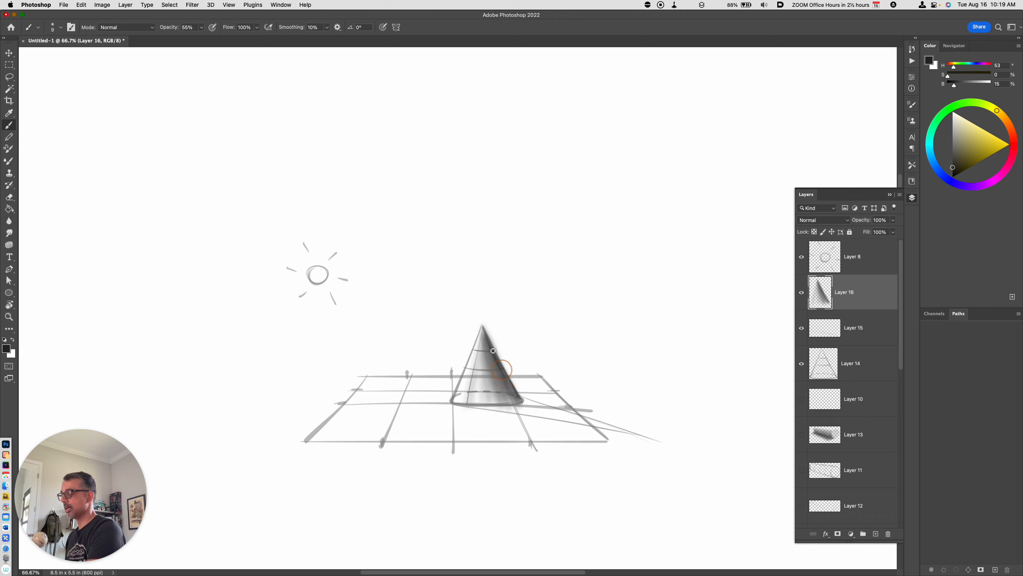
{"action": "key", "text": "bracketright"}
{"action": "key", "text": "bracketright"}
{"action": "key", "text": "bracketright"}
{"action": "left_click_drag", "start_coordinate": [490, 345], "coordinate": [498, 387]}
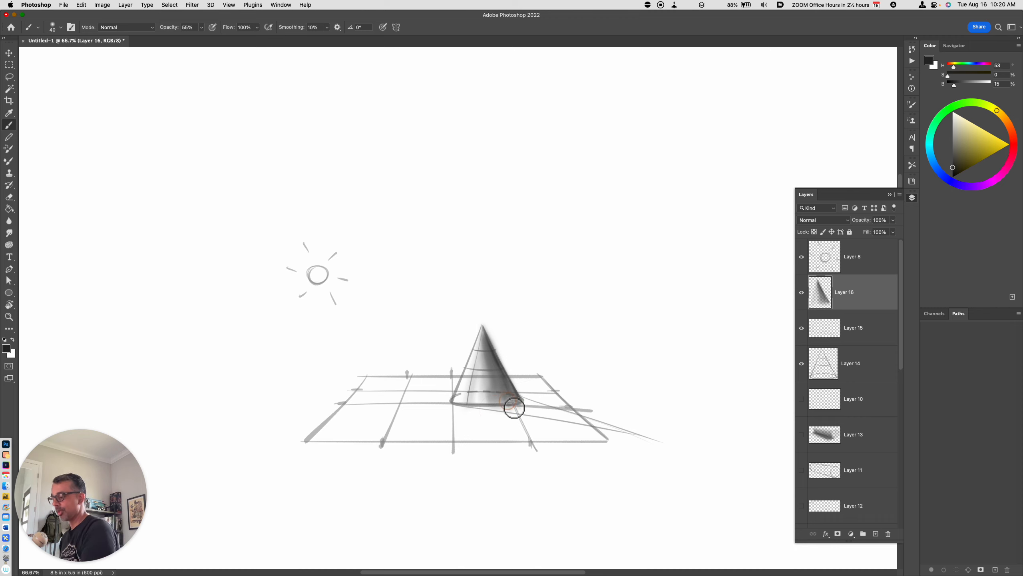
- Paint the cone's cast shadow along the guides, darken it near the base with 10% brightness, and hide Layer 15
{"action": "mouse_move", "coordinate": [492, 413]}
{"action": "left_mouse_down"}
{"action": "mouse_move", "coordinate": [555, 418]}
{"action": "mouse_move", "coordinate": [521, 414]}
{"action": "mouse_move", "coordinate": [558, 413]}
{"action": "mouse_move", "coordinate": [544, 406]}
{"action": "mouse_move", "coordinate": [611, 432]}
{"action": "mouse_move", "coordinate": [576, 425]}
{"action": "mouse_move", "coordinate": [725, 464]}
{"action": "left_mouse_up"}
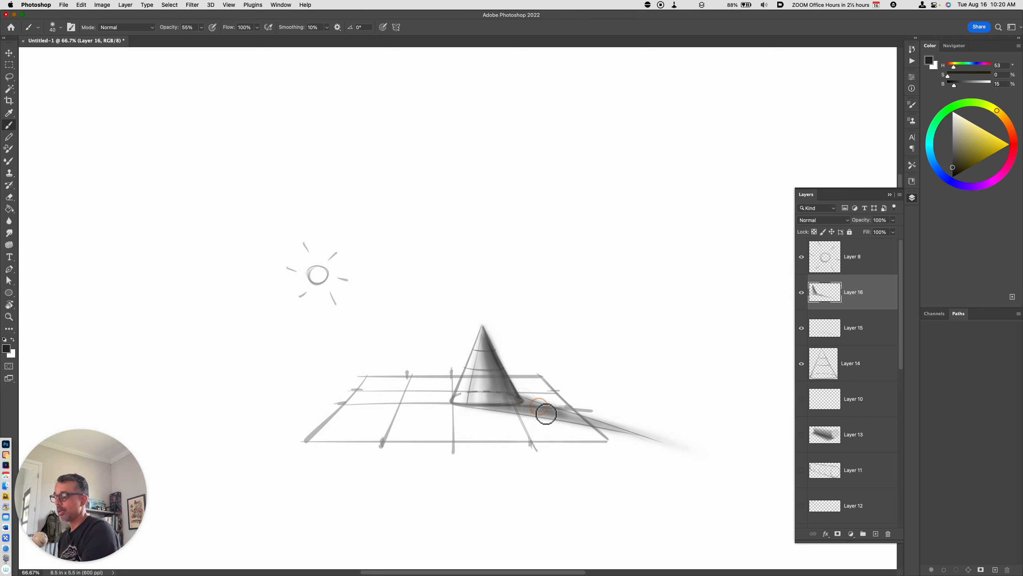
{"action": "left_click", "coordinate": [953, 171]}
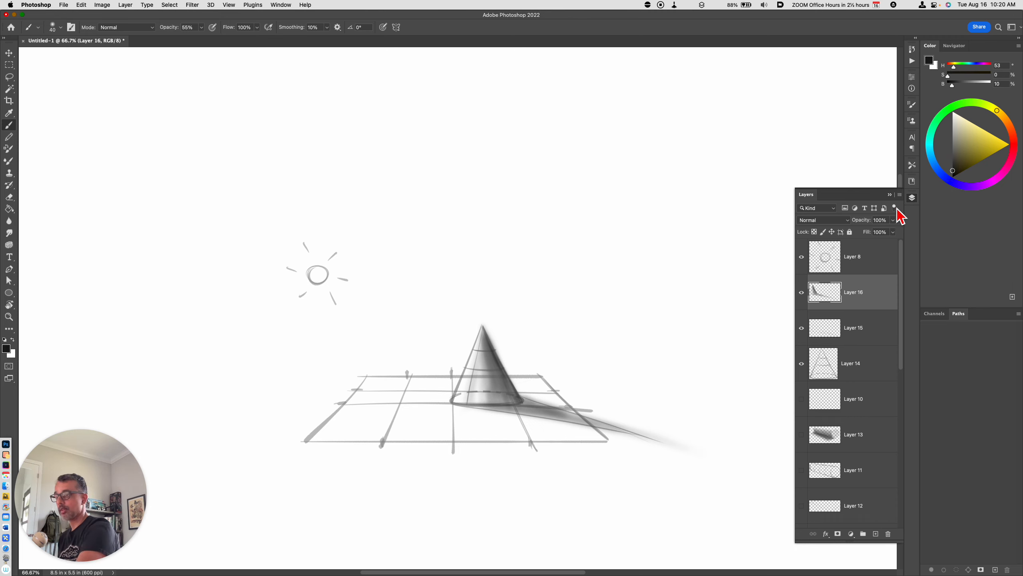
{"action": "mouse_move", "coordinate": [522, 407]}
{"action": "left_mouse_down"}
{"action": "mouse_move", "coordinate": [492, 406]}
{"action": "mouse_move", "coordinate": [616, 429]}
{"action": "mouse_move", "coordinate": [558, 415]}
{"action": "left_mouse_up"}
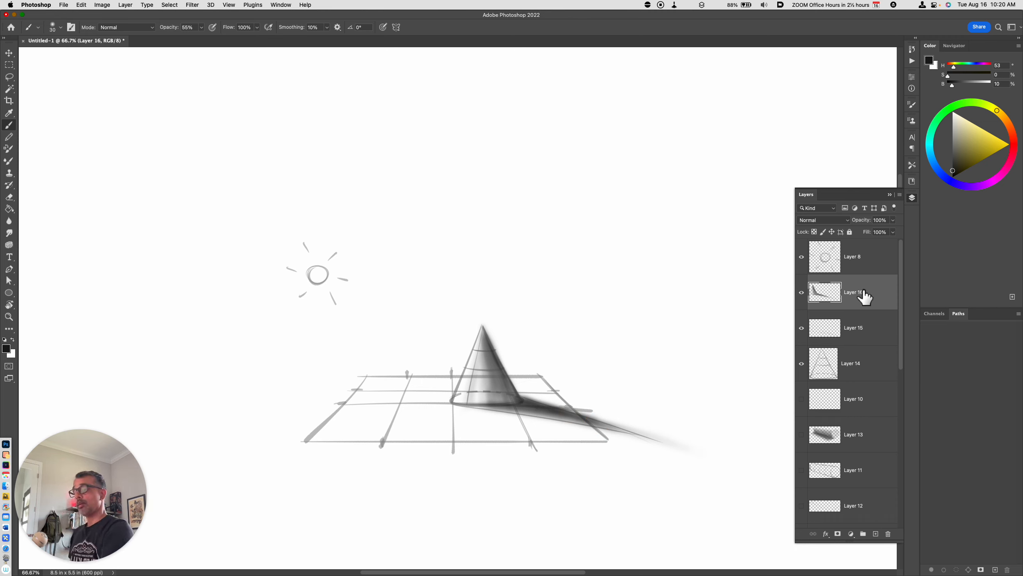
{"action": "left_click", "coordinate": [802, 327]}
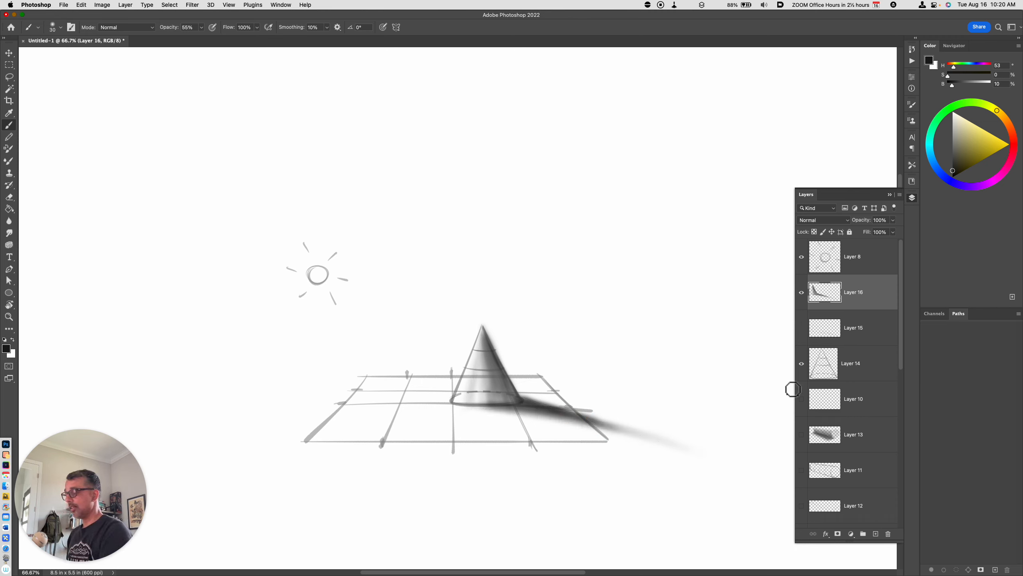
- Cut away the shading that spills outside the cone's shaded edge using a Polygonal Lasso selection from apex to base
{"action": "key", "text": "l"}
{"action": "key", "text": "shift+l"}
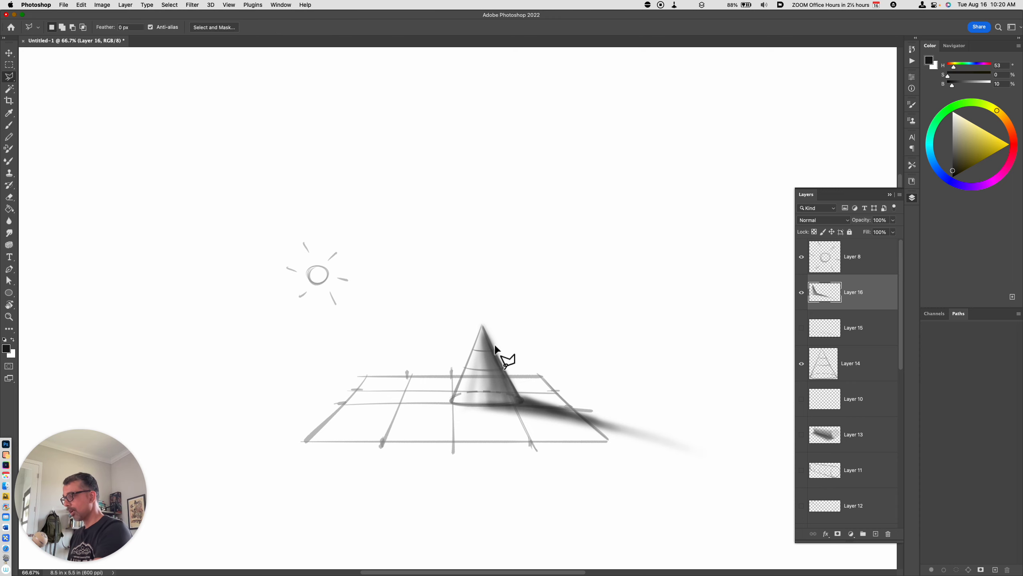
{"action": "left_click", "coordinate": [481, 323]}
{"action": "left_click", "coordinate": [519, 393]}
{"action": "left_click", "coordinate": [538, 382]}
{"action": "left_click", "coordinate": [535, 358]}
{"action": "left_click", "coordinate": [507, 327]}
{"action": "left_click", "coordinate": [481, 325]}
{"action": "key", "text": "super+x"}
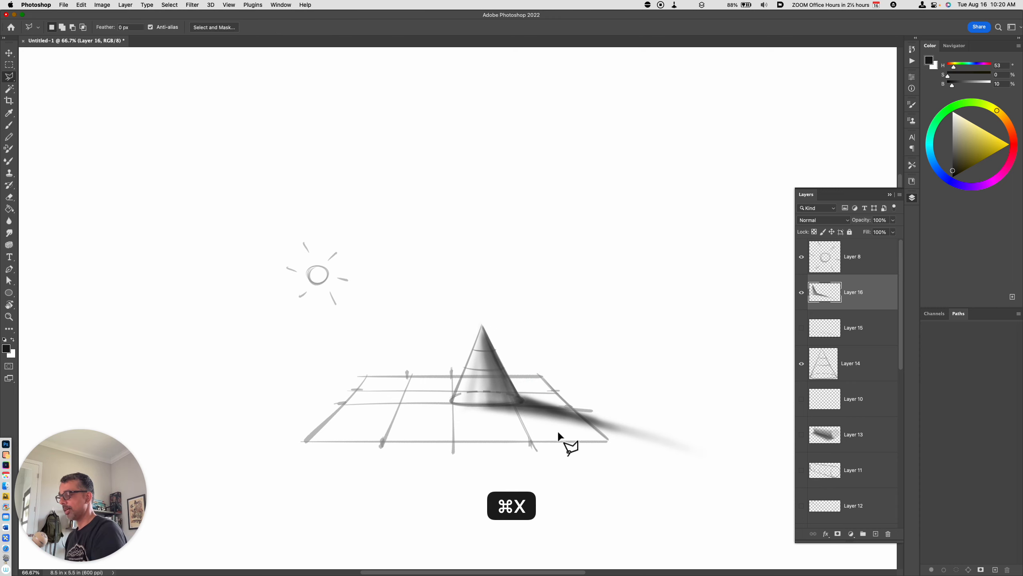
- Trim the upper edge of the cast shadow straight, from the cone's base outward, with a Polygonal Lasso selection
{"action": "left_click", "coordinate": [520, 396]}
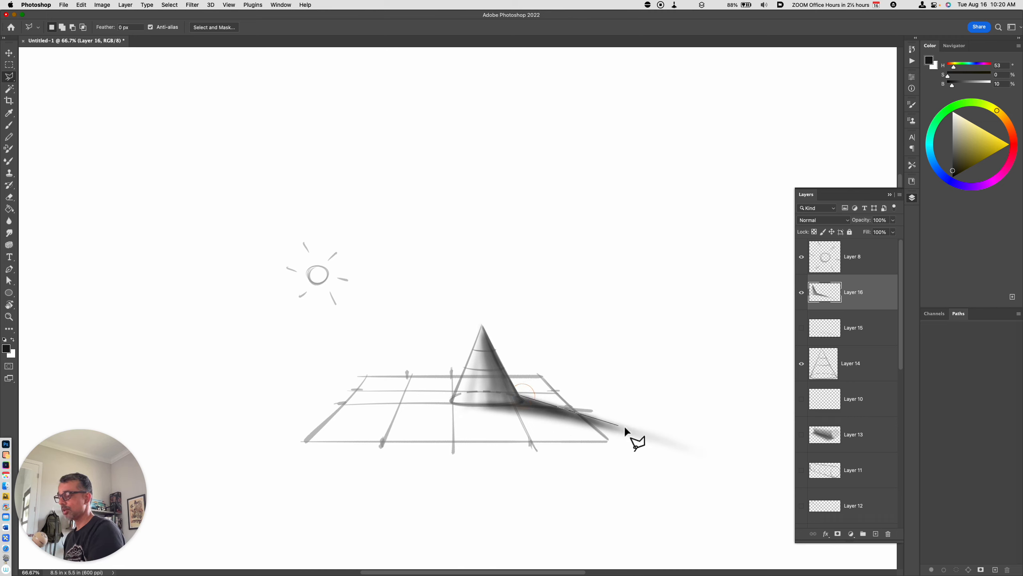
{"action": "left_click", "coordinate": [644, 434]}
{"action": "left_click", "coordinate": [529, 384]}
{"action": "left_click", "coordinate": [520, 396]}
{"action": "key", "text": "super+x"}
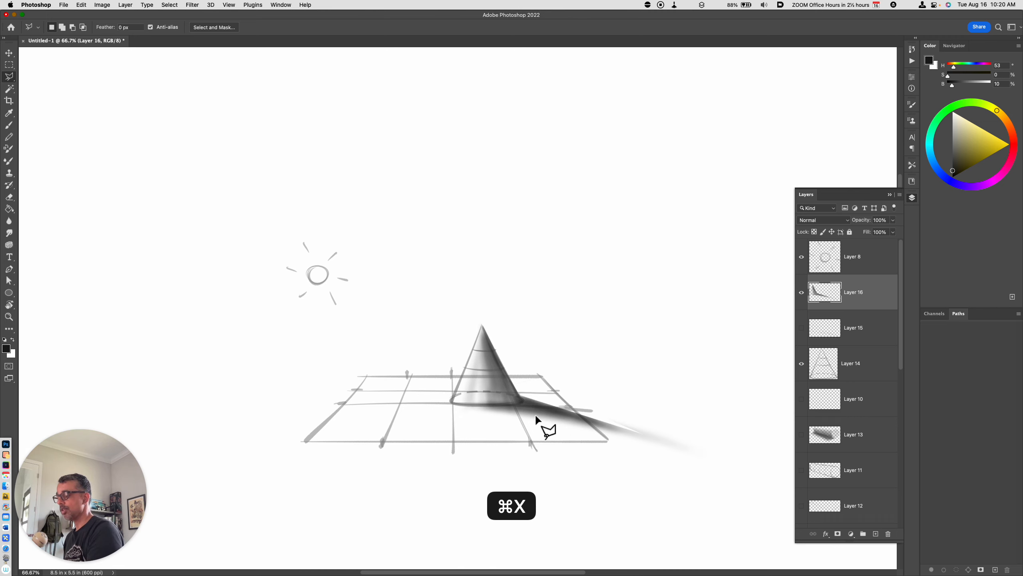
- Select the soft spill above the far end of the cast shadow and cut it to continue the straight edge
{"action": "left_click", "coordinate": [624, 427]}
{"action": "left_click", "coordinate": [696, 451]}
{"action": "left_click", "coordinate": [684, 411]}
{"action": "left_click", "coordinate": [617, 390]}
{"action": "left_click", "coordinate": [598, 410]}
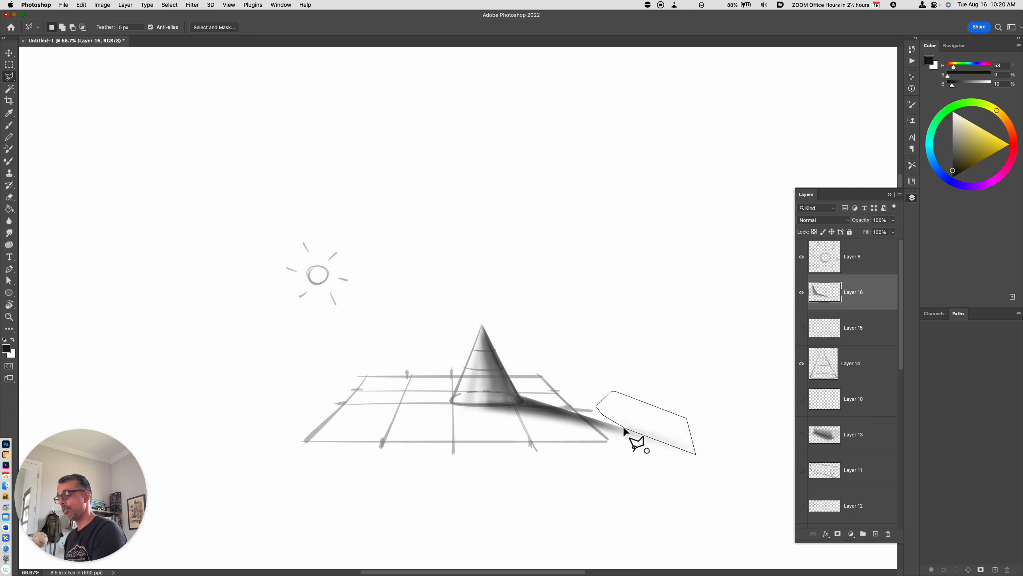
{"action": "left_click", "coordinate": [625, 428]}
{"action": "key", "text": "super+x"}
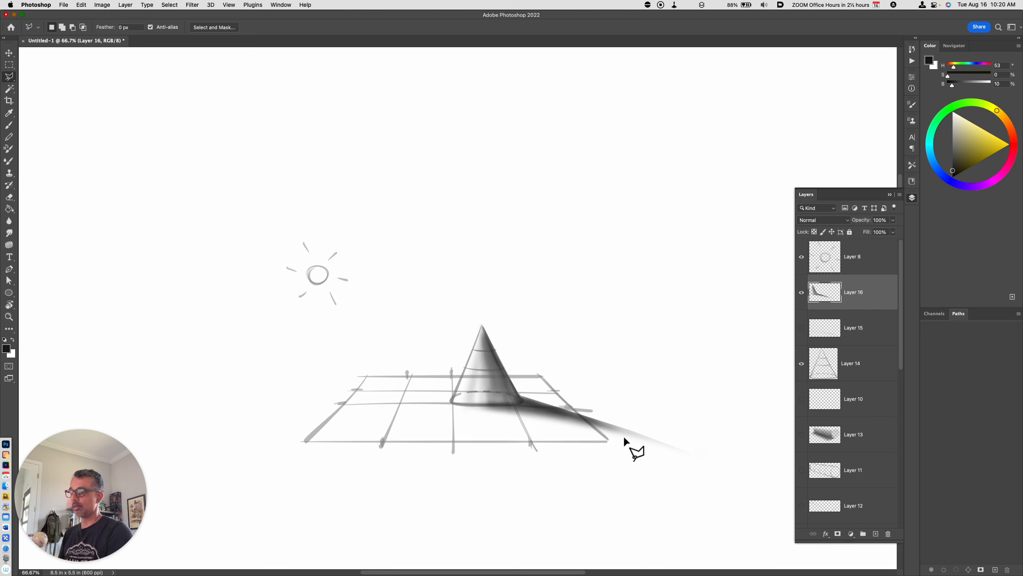
- Brush light gray at 78% brightness down the middle of the cone toward its base to lighten the tone
{"action": "left_click", "coordinate": [947, 131]}
{"action": "key", "text": "b"}
{"action": "left_click", "coordinate": [954, 126]}
{"action": "mouse_move", "coordinate": [487, 352]}
{"action": "left_mouse_down"}
{"action": "mouse_move", "coordinate": [477, 396]}
{"action": "mouse_move", "coordinate": [473, 385]}
{"action": "mouse_move", "coordinate": [480, 402]}
{"action": "mouse_move", "coordinate": [484, 375]}
{"action": "mouse_move", "coordinate": [478, 408]}
{"action": "left_mouse_up"}
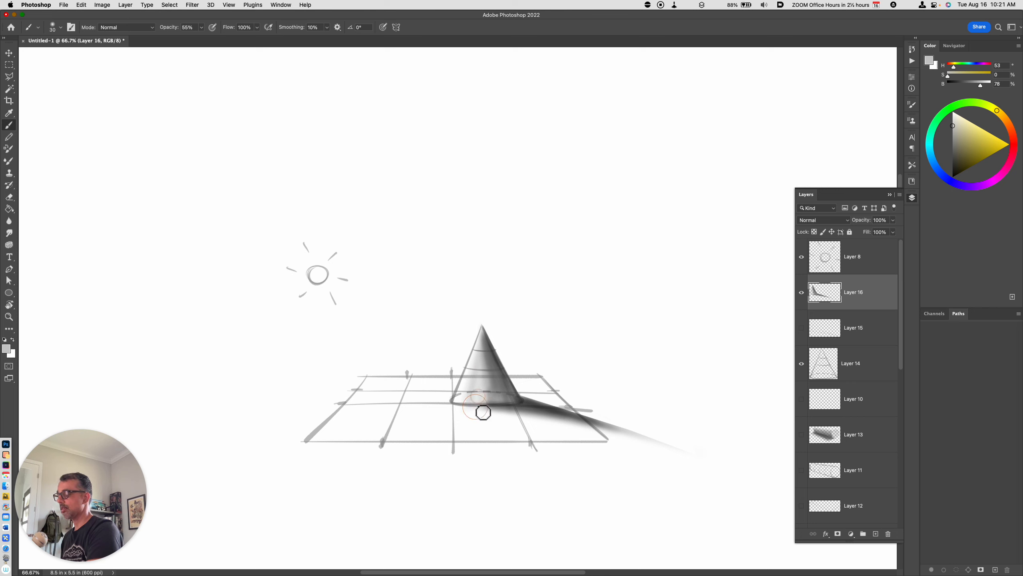
{"action": "left_click_drag", "start_coordinate": [487, 371], "coordinate": [483, 409]}
- Blend the middle of the cone with 88% brightness gray and rework its transition into the shaded side with 52% brightness gray
{"action": "left_click", "coordinate": [802, 256]}
{"action": "left_click", "coordinate": [953, 120]}
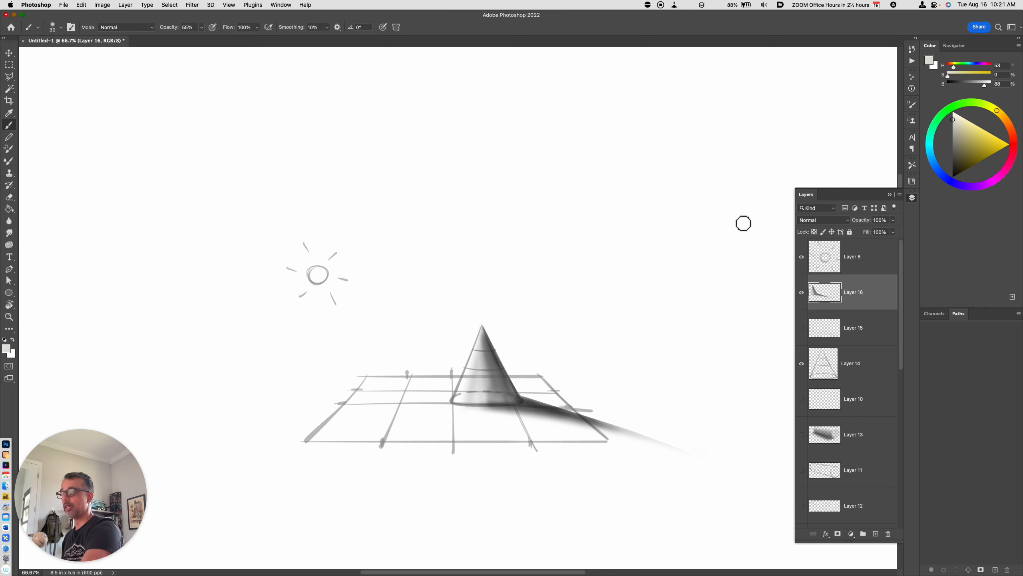
{"action": "left_click_drag", "start_coordinate": [484, 371], "coordinate": [480, 414]}
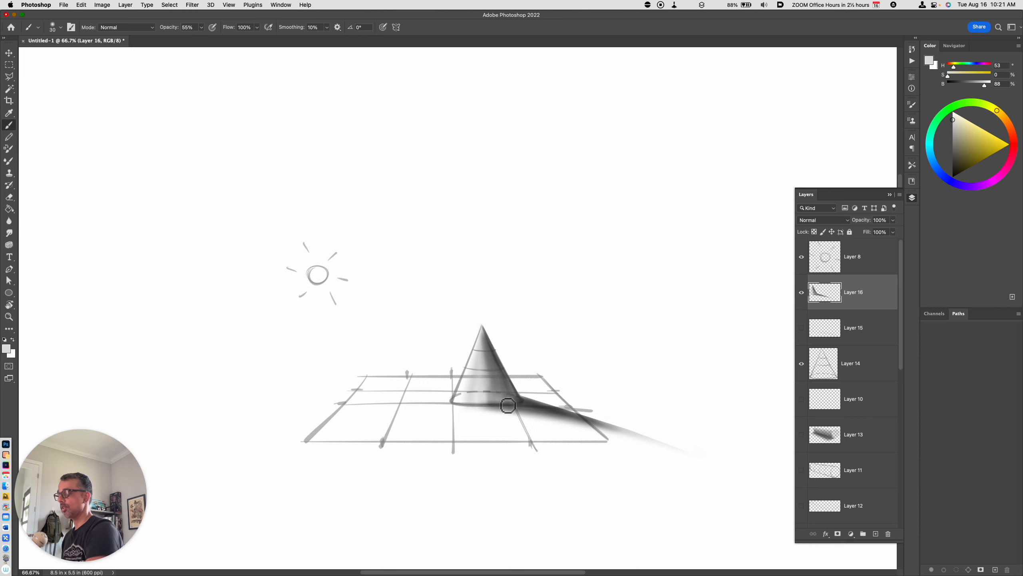
{"action": "left_click", "coordinate": [953, 143]}
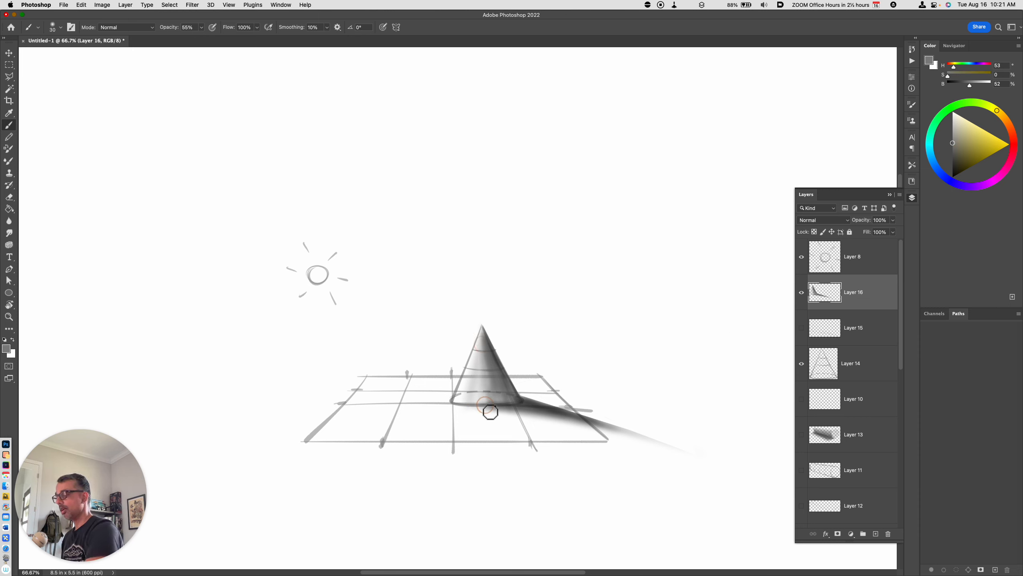
{"action": "mouse_move", "coordinate": [485, 343]}
{"action": "left_mouse_down"}
{"action": "mouse_move", "coordinate": [494, 408]}
{"action": "mouse_move", "coordinate": [487, 358]}
{"action": "mouse_move", "coordinate": [495, 383]}
{"action": "left_mouse_up"}
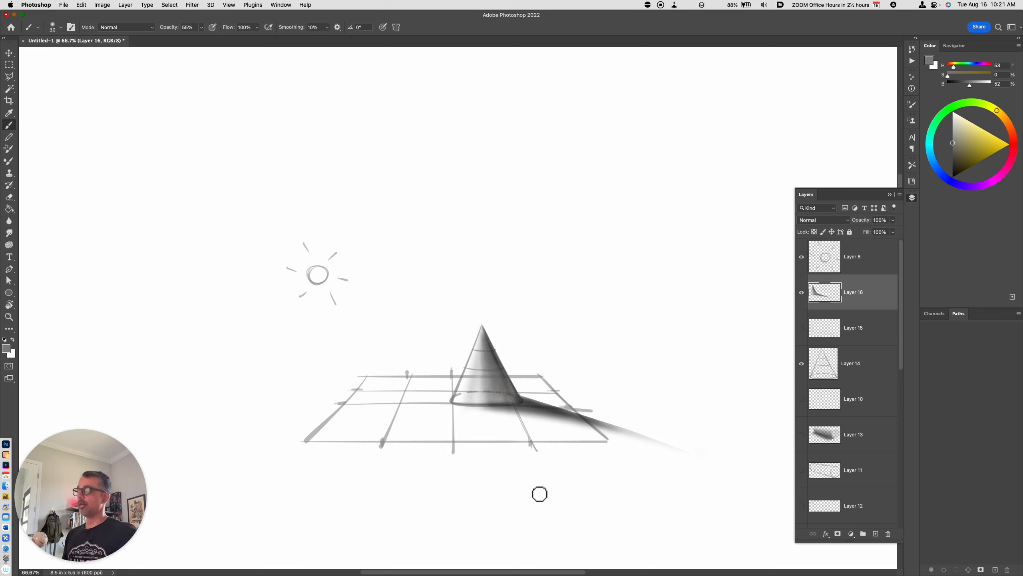